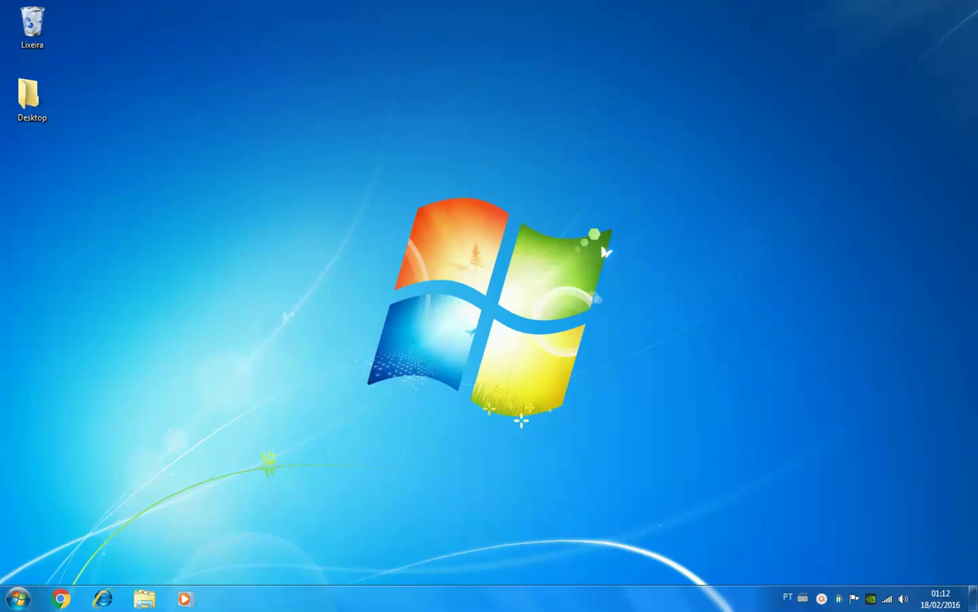
# Open java.com in Chrome and go to the free Java download page.
pyautogui.click(60, 599)
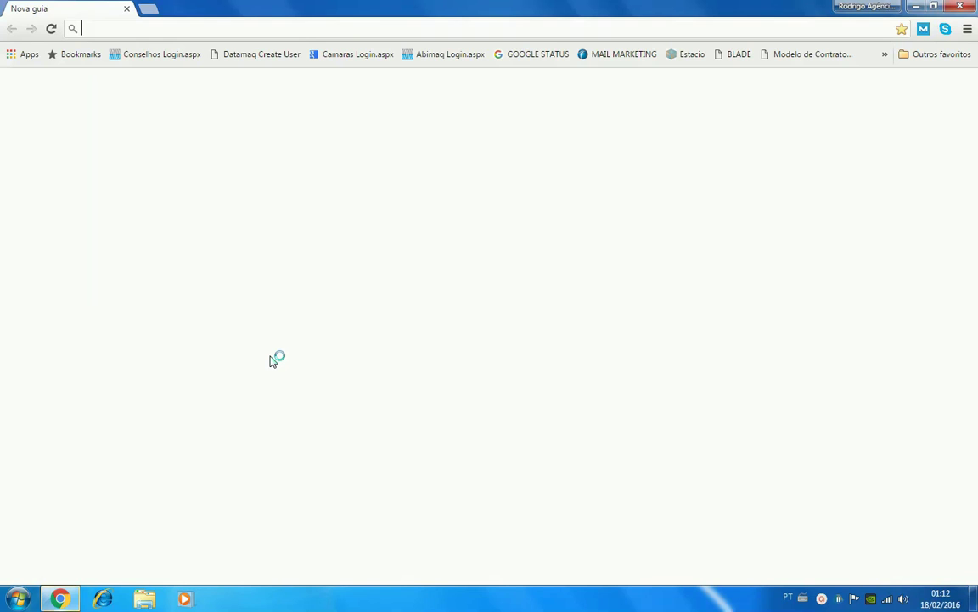
pyautogui.write('java')
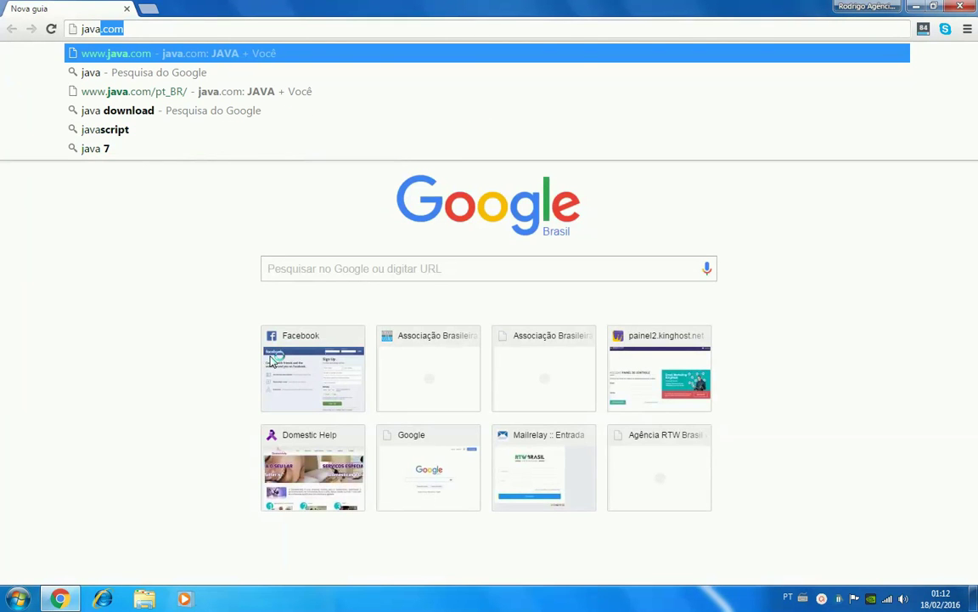
pyautogui.press('Return')
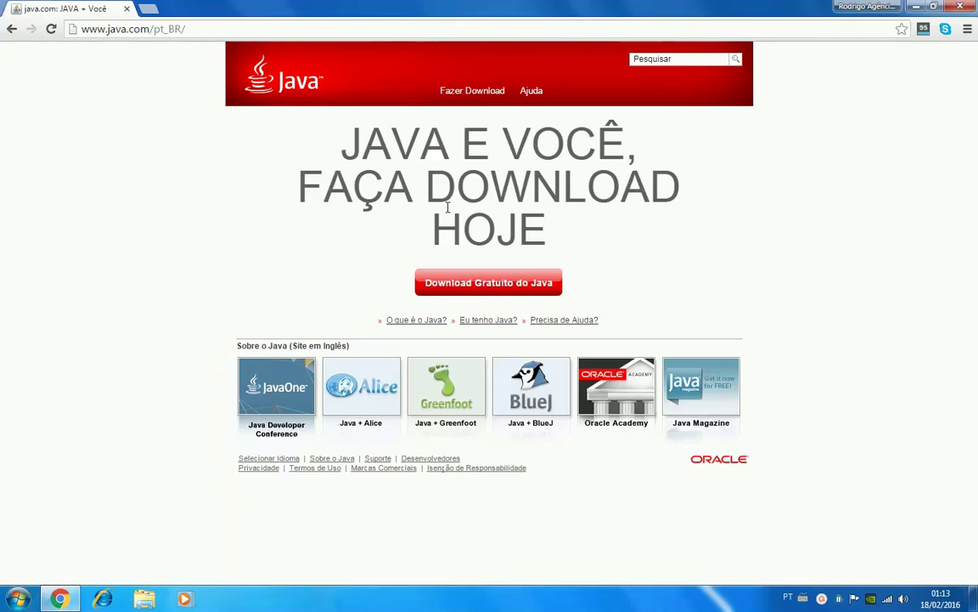
pyautogui.click(484, 289)
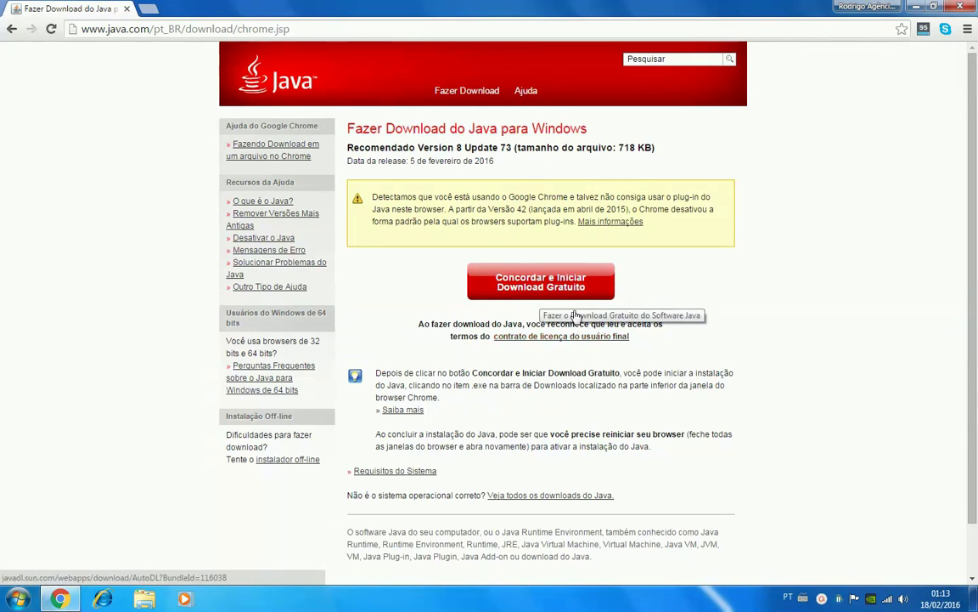
# Review Oracle's end user license agreement for Java SE and close its page.
pyautogui.click(538, 340)
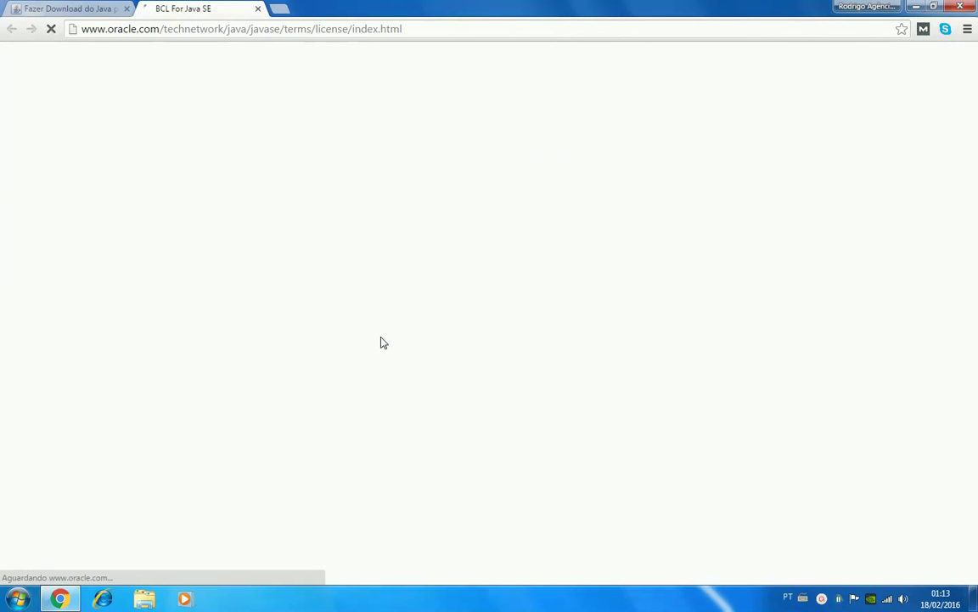
pyautogui.scroll(-8, 428, 295)
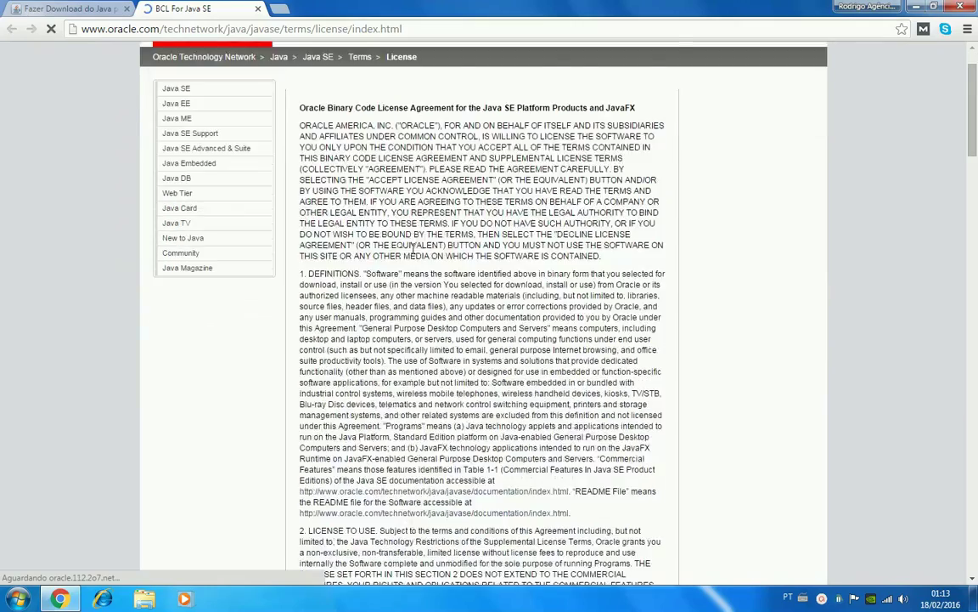
pyautogui.scroll(10, 427, 295)
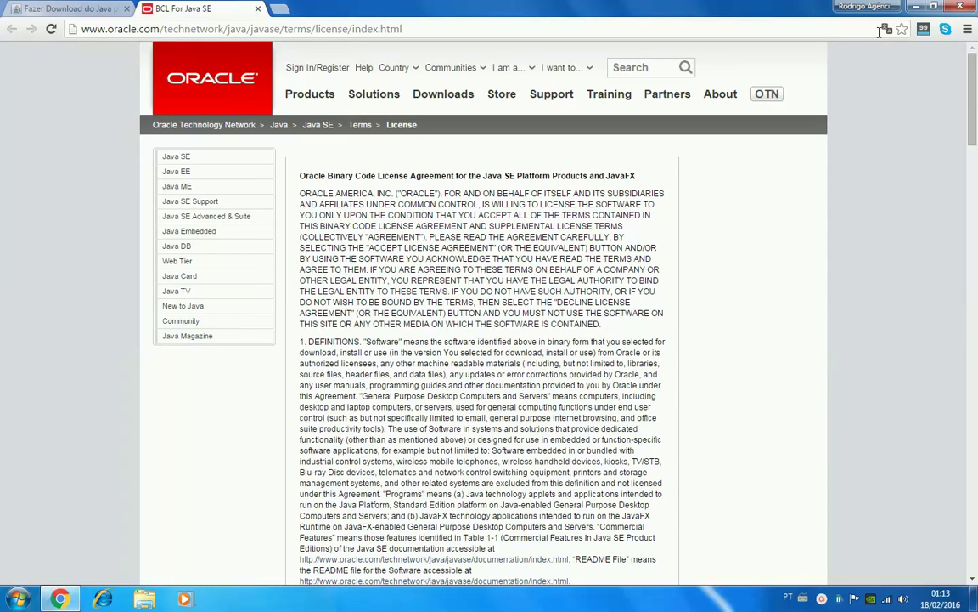
pyautogui.click(258, 9)
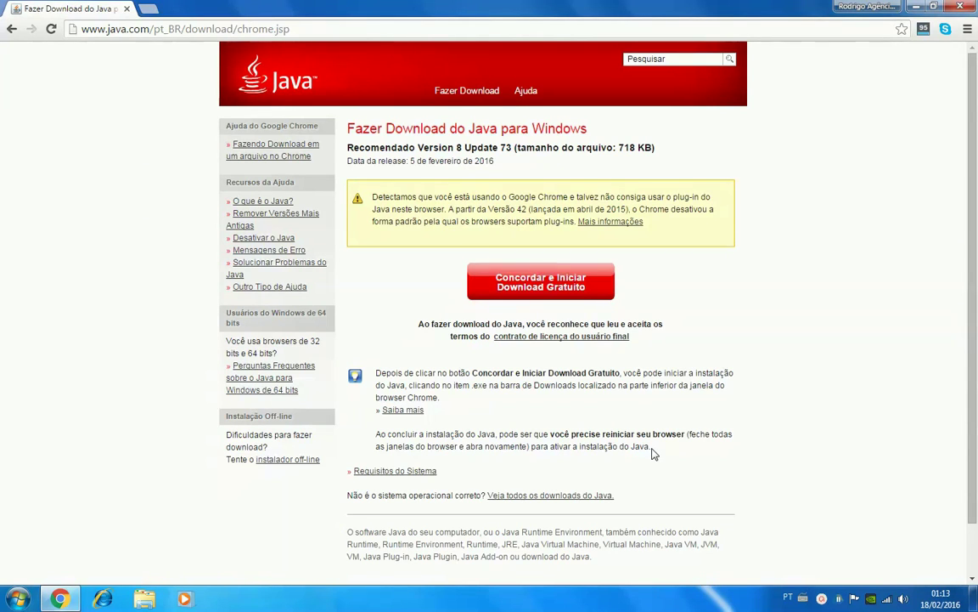
# Accept and download the Java installer chromeinstall-8u73 to the Downloads folder, and show the file in its folder.
pyautogui.click(488, 280)
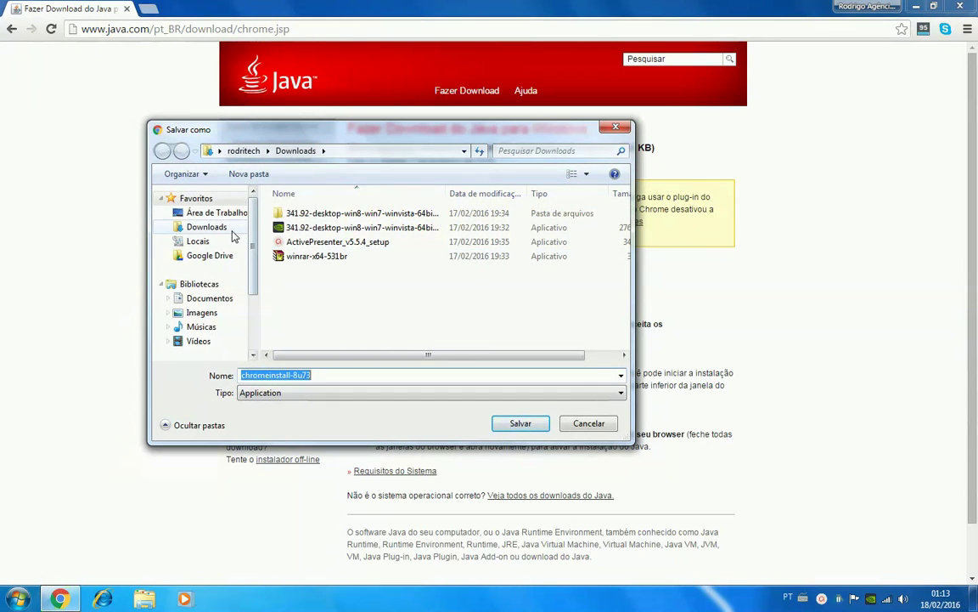
pyautogui.click(526, 425)
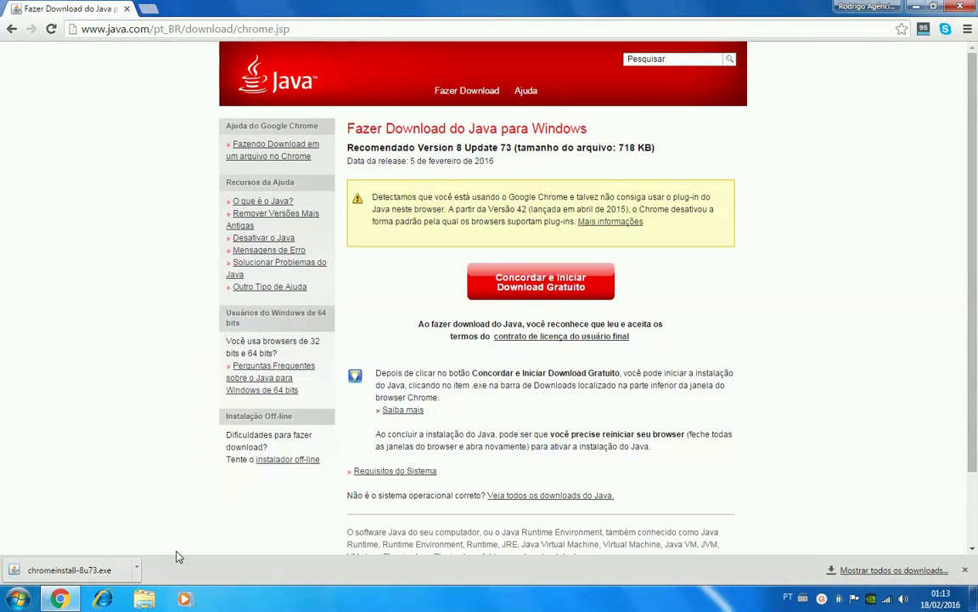
pyautogui.click(136, 568)
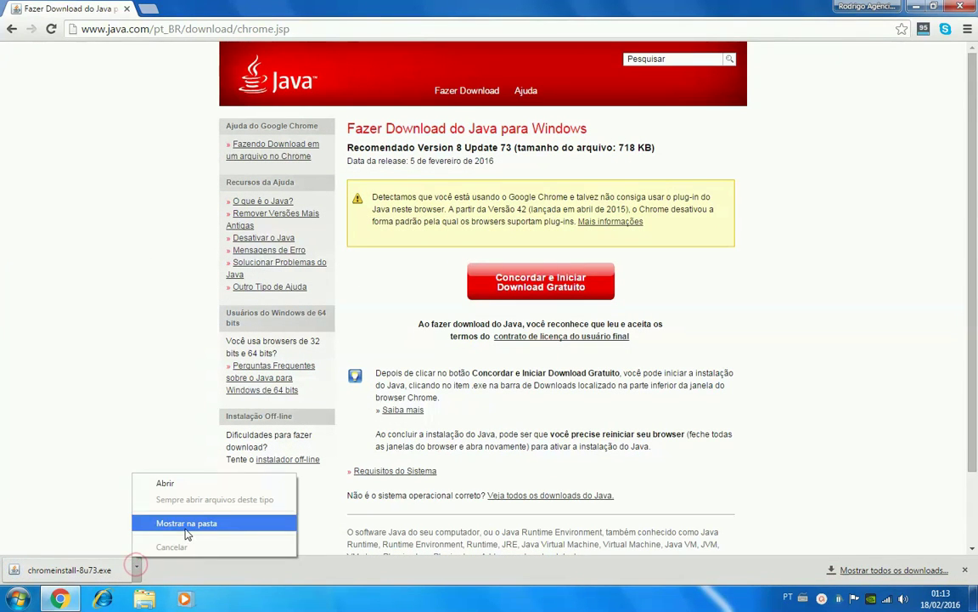
pyautogui.click(218, 524)
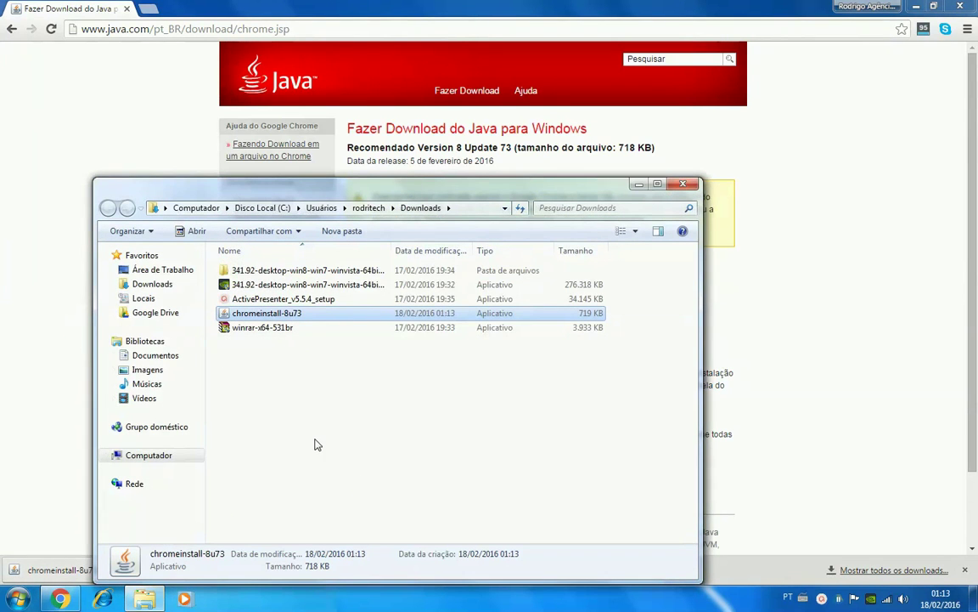
pyautogui.rightClick(323, 315)
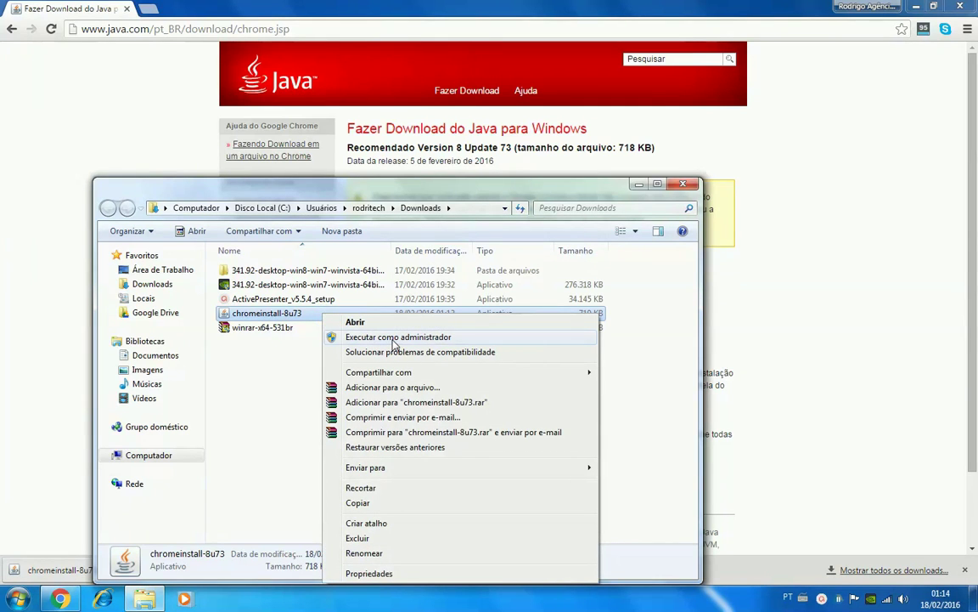
pyautogui.rightClick(52, 569)
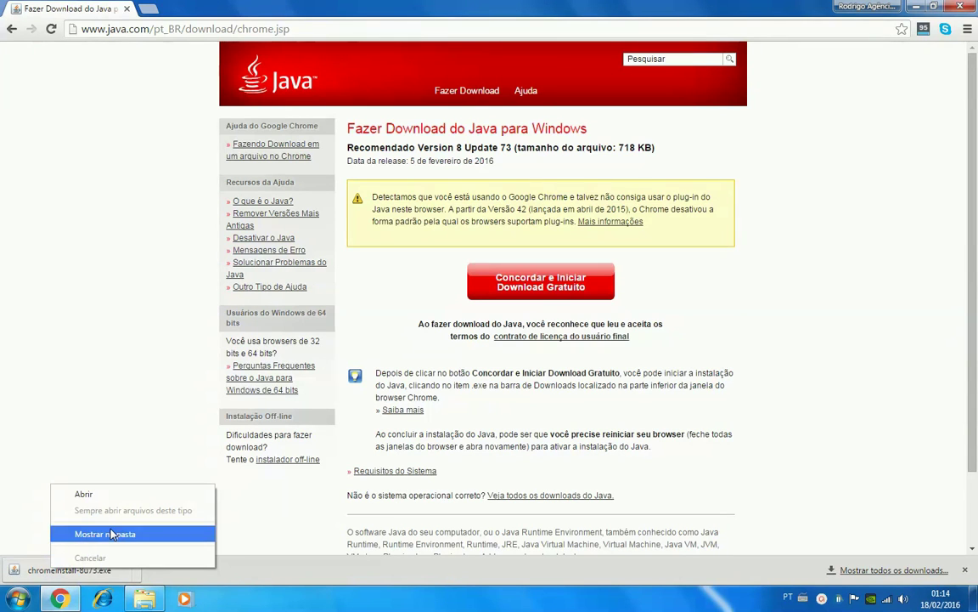
pyautogui.click(220, 584)
pyautogui.click(136, 570)
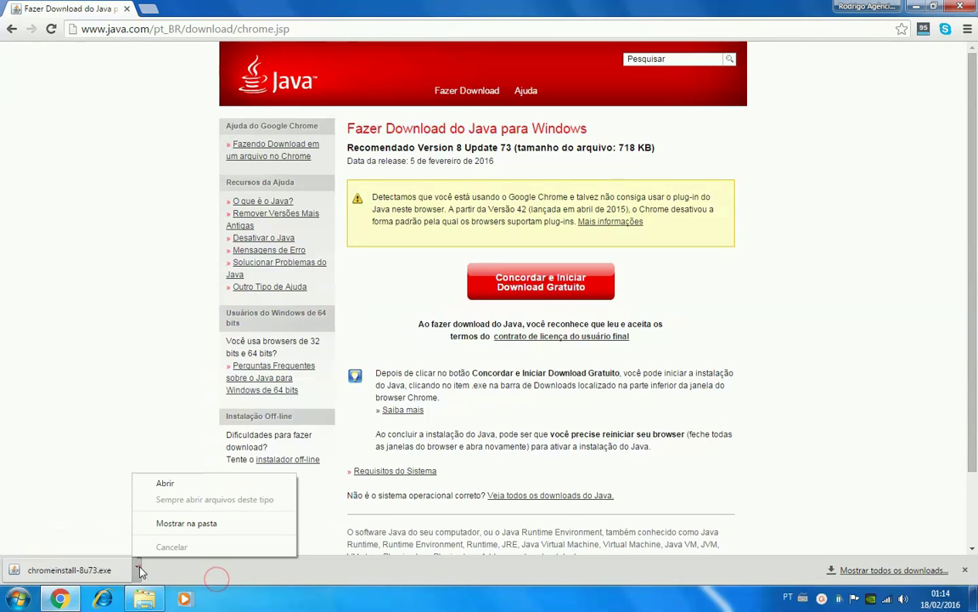
pyautogui.click(168, 570)
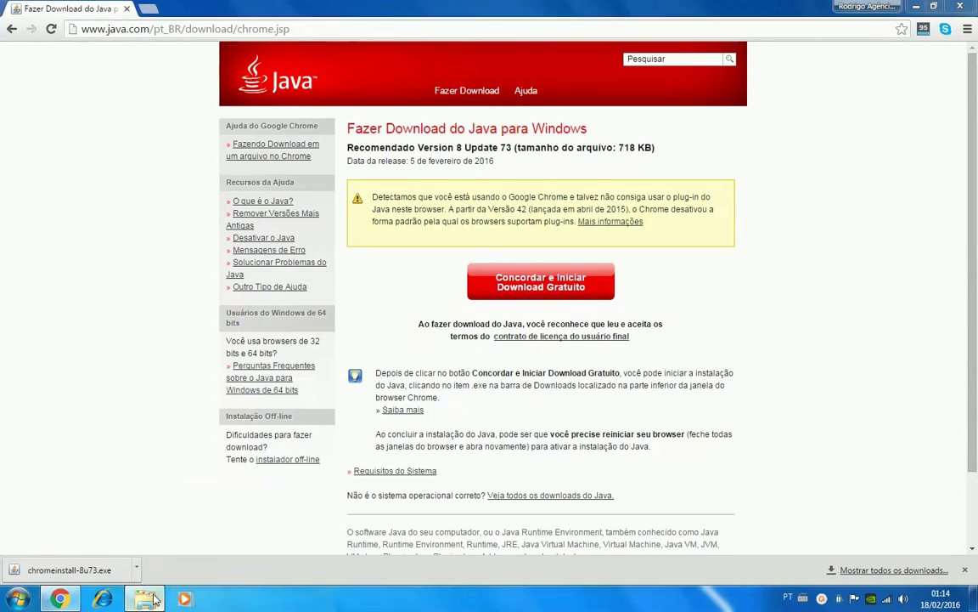
# Run chromeinstall-8u73 as administrator and close the browser and Downloads folder windows.
pyautogui.rightClick(323, 319)
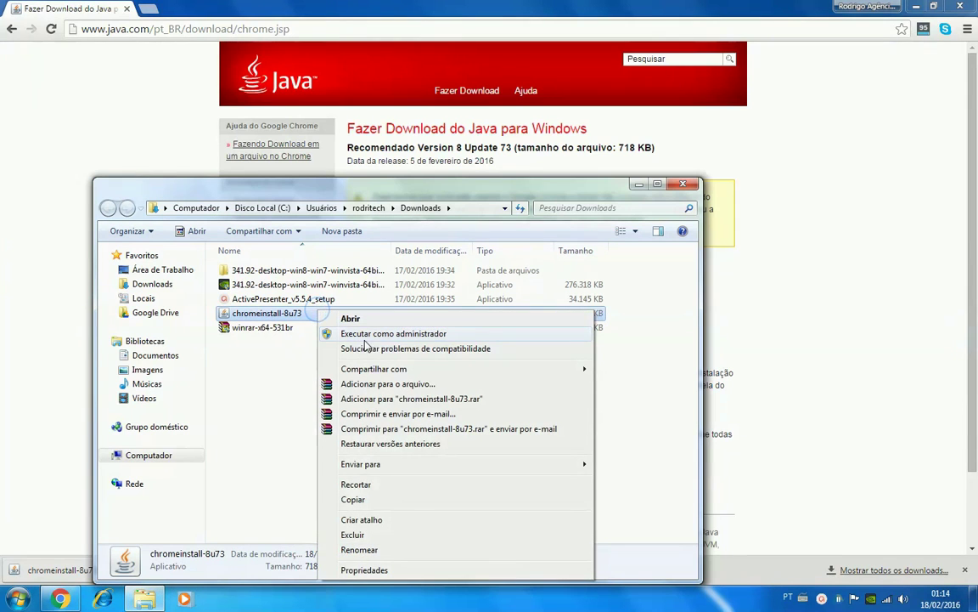
pyautogui.click(356, 334)
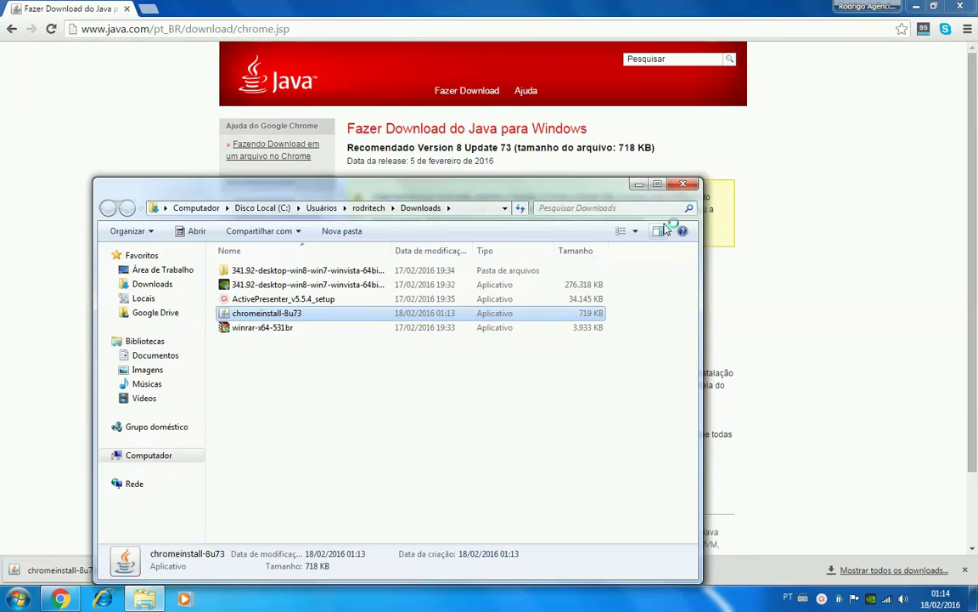
pyautogui.click(811, 123)
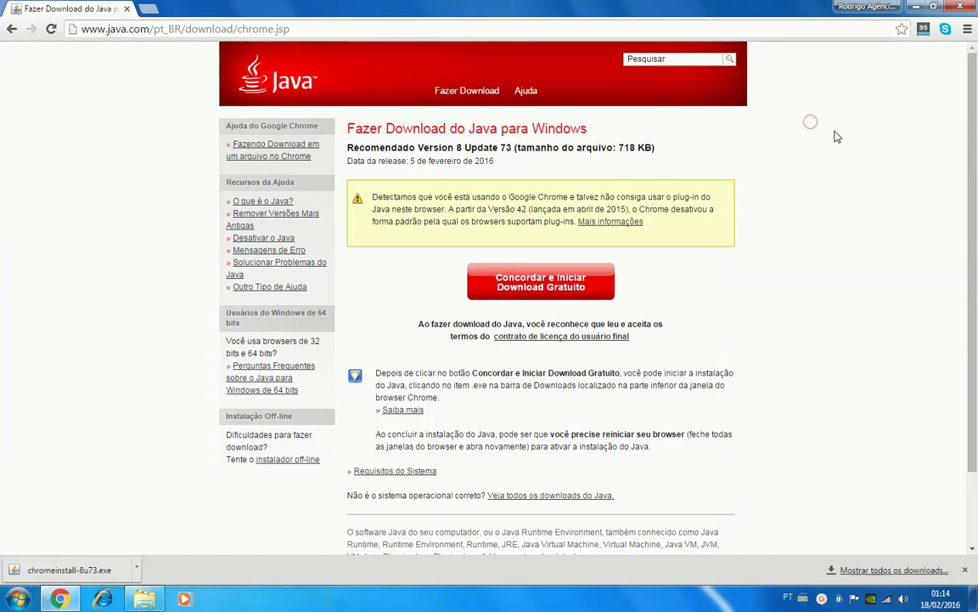
pyautogui.click(962, 7)
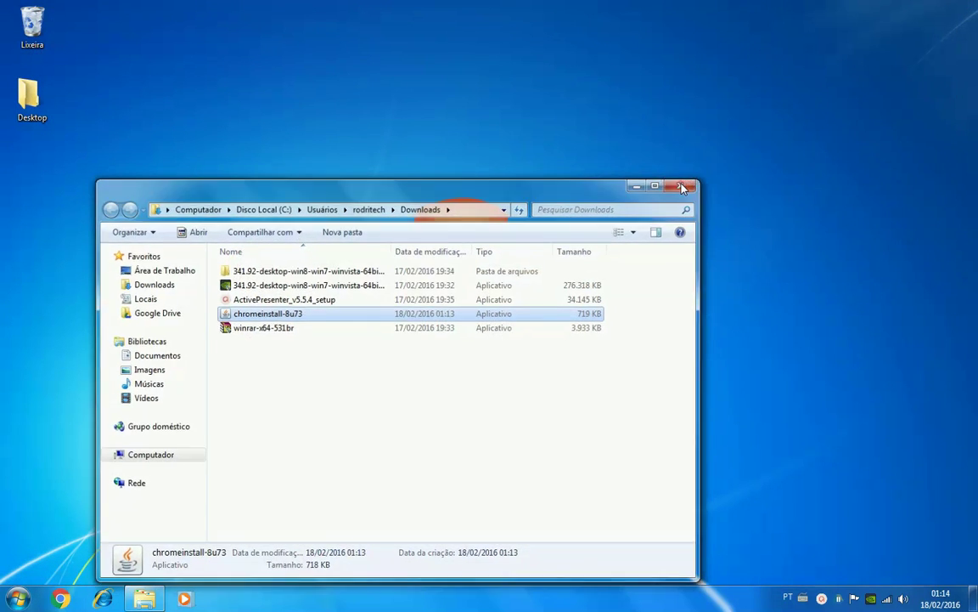
pyautogui.click(683, 184)
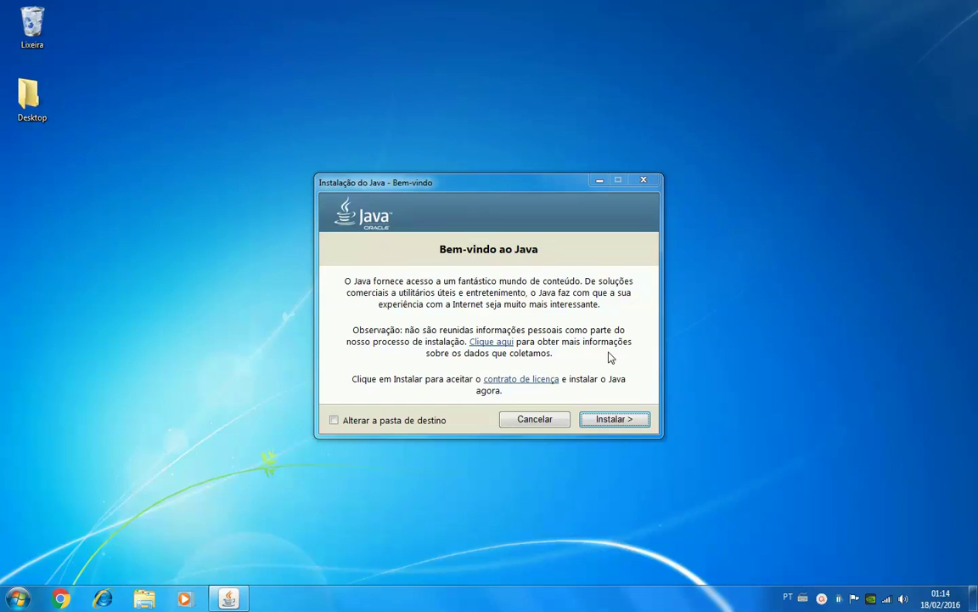
# Install Java with the option to change the destination folder left unchecked.
pyautogui.click(361, 420)
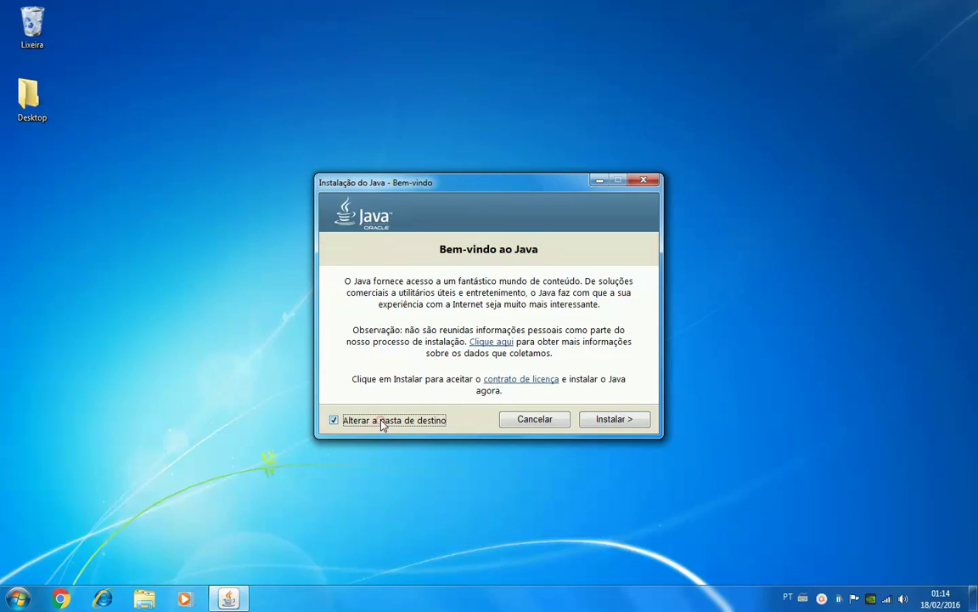
pyautogui.click(380, 420)
pyautogui.click(378, 422)
pyautogui.click(378, 421)
pyautogui.click(637, 419)
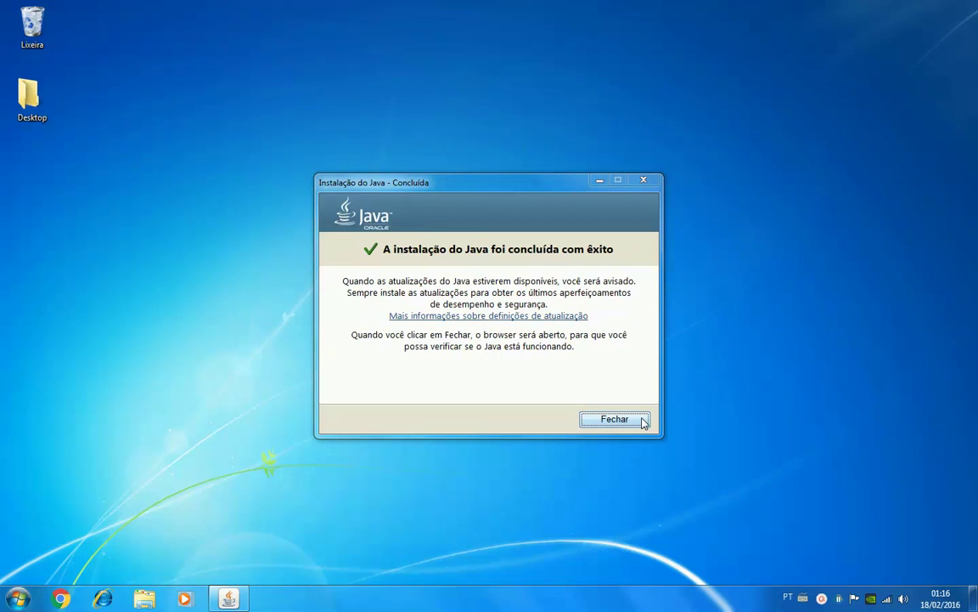
# Close the Java installer and the version verification page, and cancel the Program Compatibility Assistant.
pyautogui.click(644, 423)
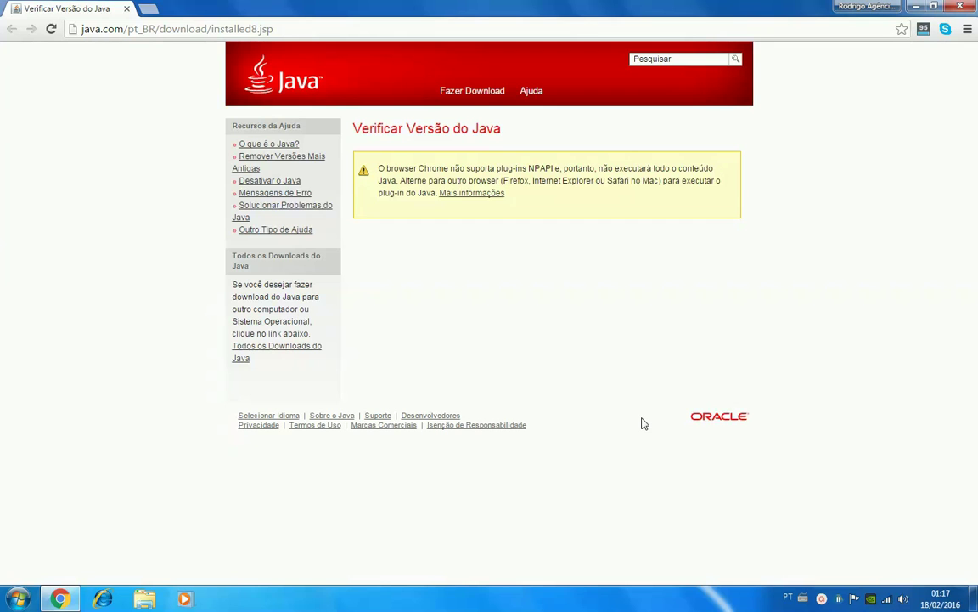
pyautogui.press('super+d')
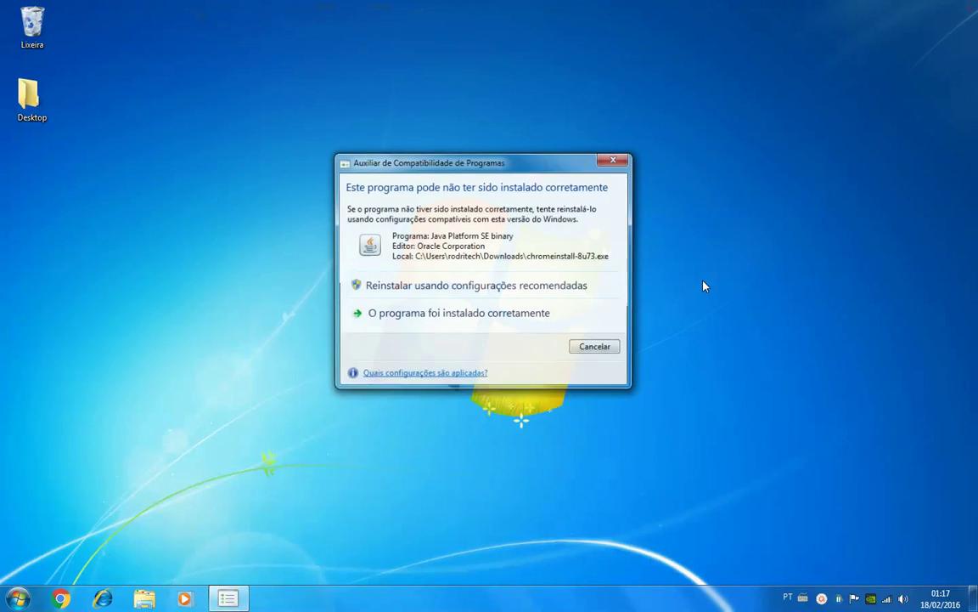
pyautogui.click(577, 352)
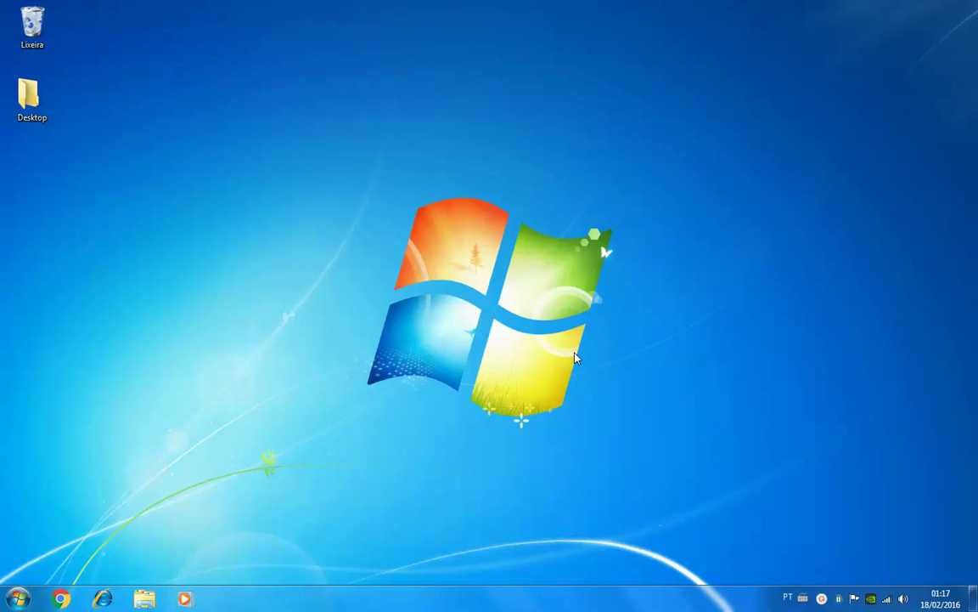
# Check the Start menu for the installed Java program and close the menu.
pyautogui.click(19, 598)
pyautogui.click(410, 533)
pyautogui.click(19, 598)
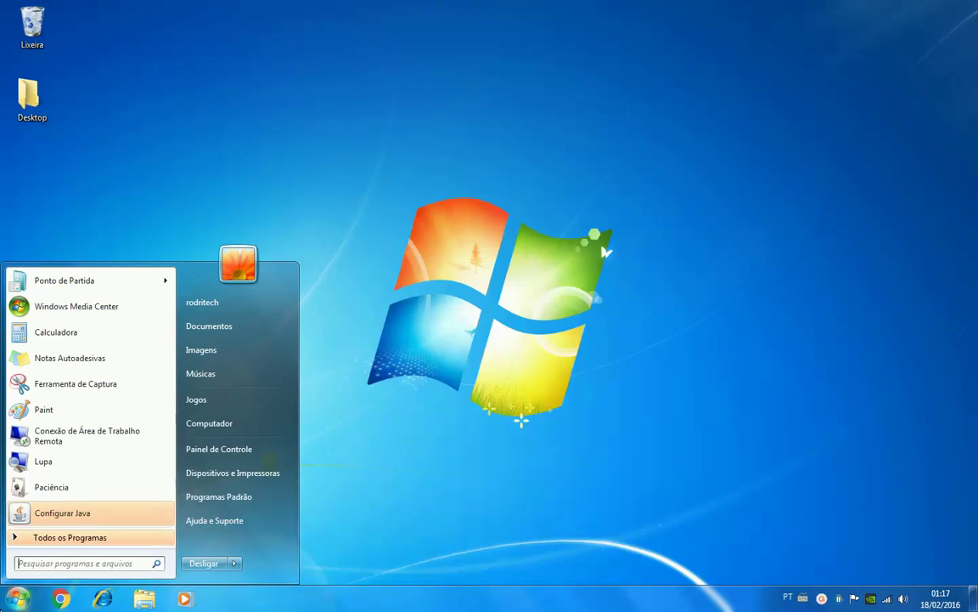
pyautogui.click(449, 482)
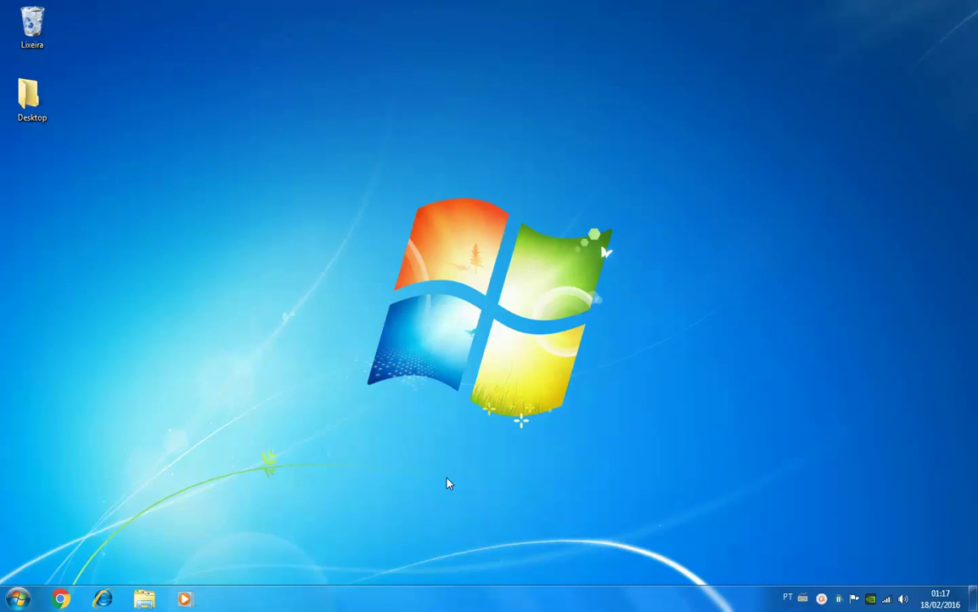